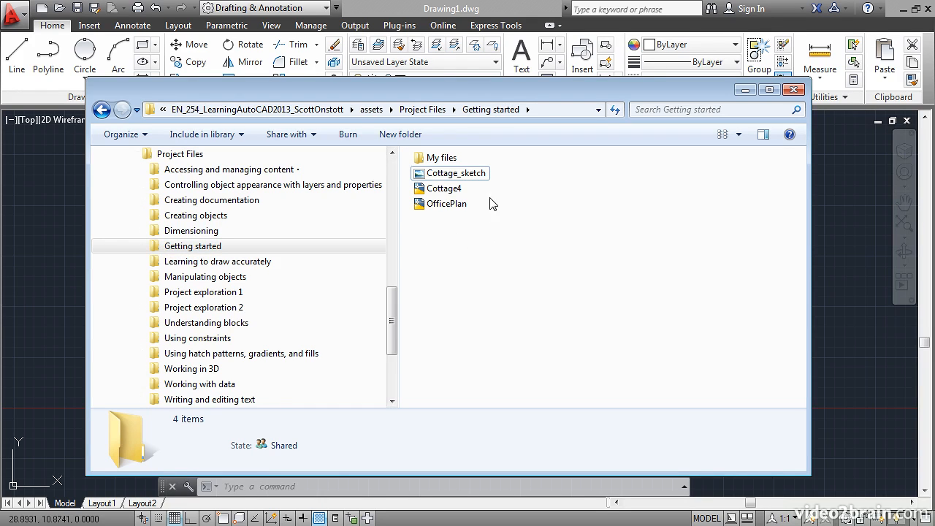
Step: Open the Cottage_sketch image and examine the pixels of the hatched wall beside the pocket door at high magnification
{"action": "double_click", "coordinate": [480, 176]}
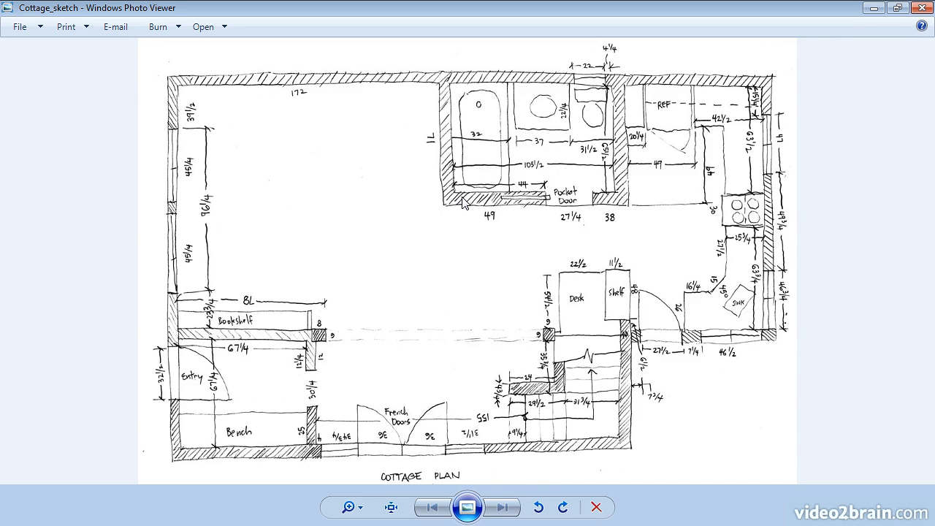
{"action": "scroll", "coordinate": [462, 202], "scroll_direction": "up", "scroll_amount": 5}
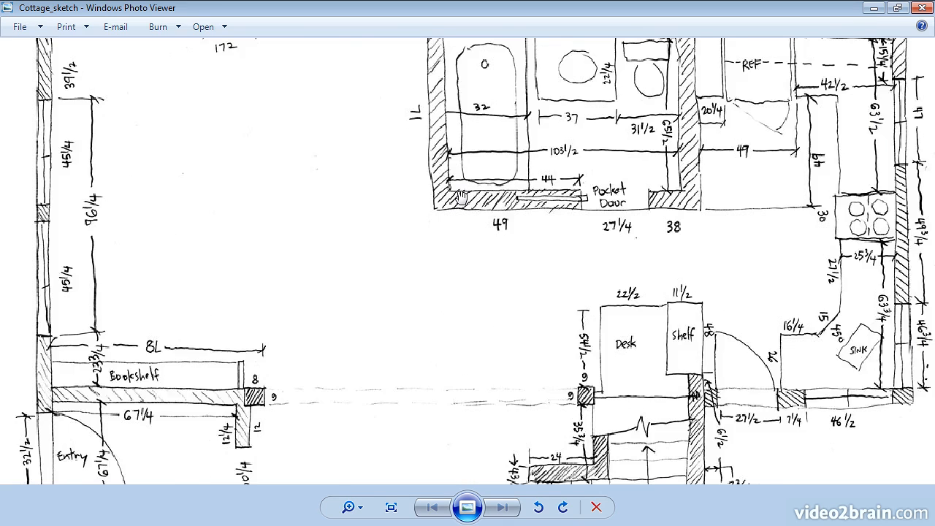
{"action": "scroll", "coordinate": [462, 195], "scroll_direction": "up", "scroll_amount": 1}
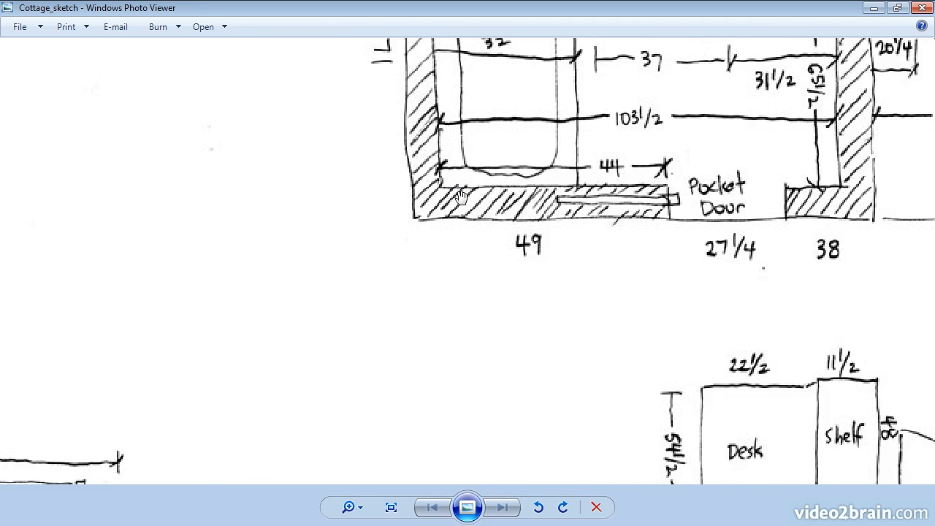
{"action": "scroll", "coordinate": [462, 195], "scroll_direction": "up", "scroll_amount": 3}
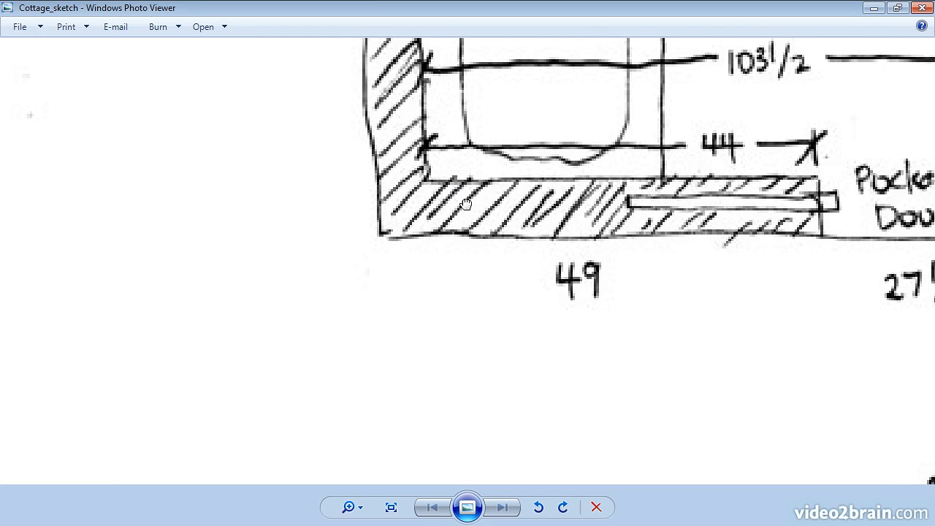
{"action": "left_click_drag", "start_coordinate": [465, 203], "coordinate": [382, 244]}
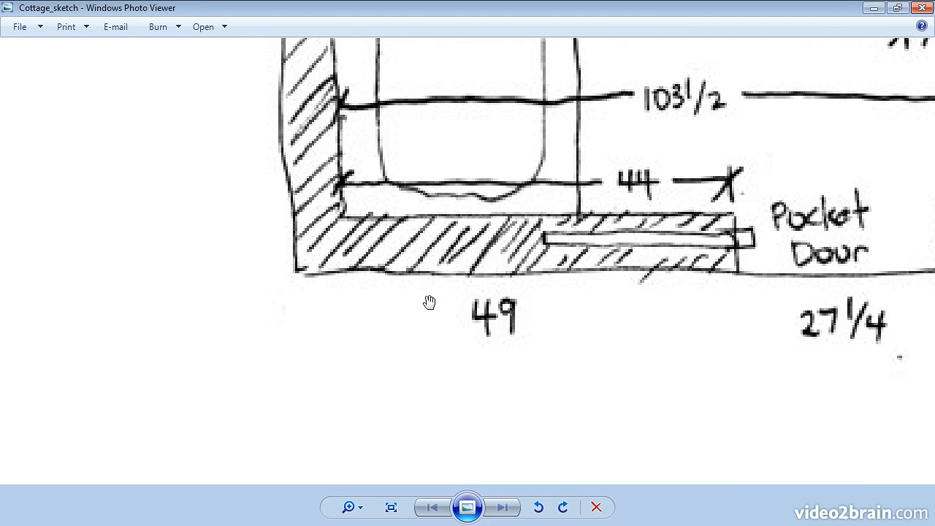
{"action": "scroll", "coordinate": [429, 302], "scroll_direction": "up", "scroll_amount": 1}
{"action": "scroll", "coordinate": [429, 302], "scroll_direction": "up", "scroll_amount": 1}
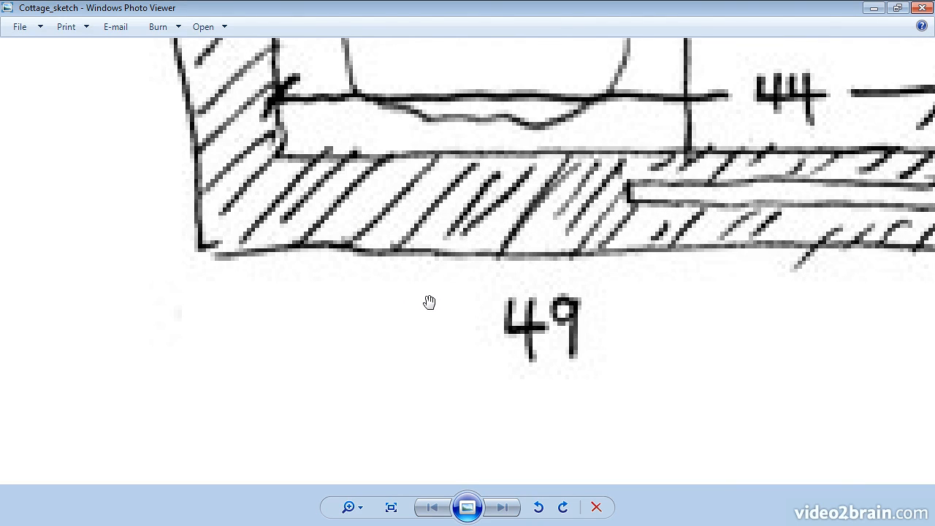
{"action": "scroll", "coordinate": [429, 301], "scroll_direction": "up", "scroll_amount": 2}
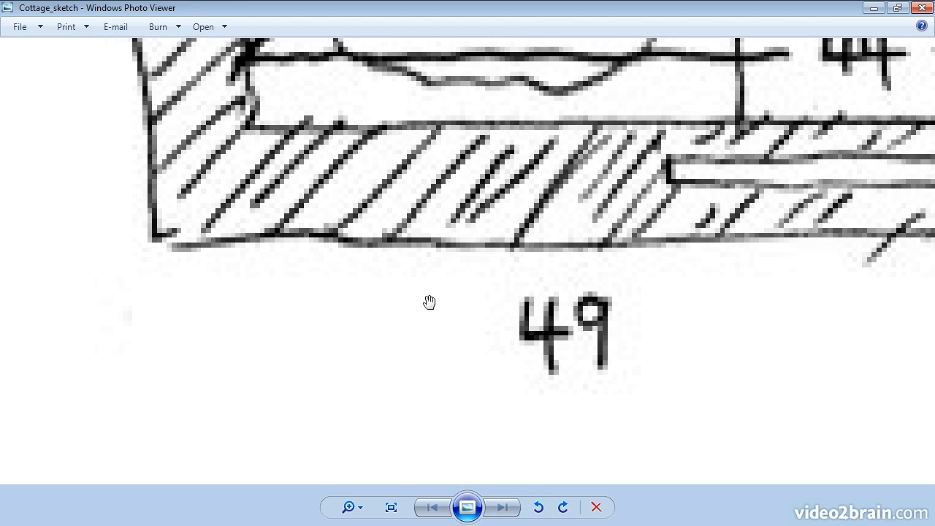
{"action": "left_click_drag", "start_coordinate": [413, 254], "coordinate": [416, 290]}
{"action": "scroll", "coordinate": [417, 290], "scroll_direction": "up", "scroll_amount": 1}
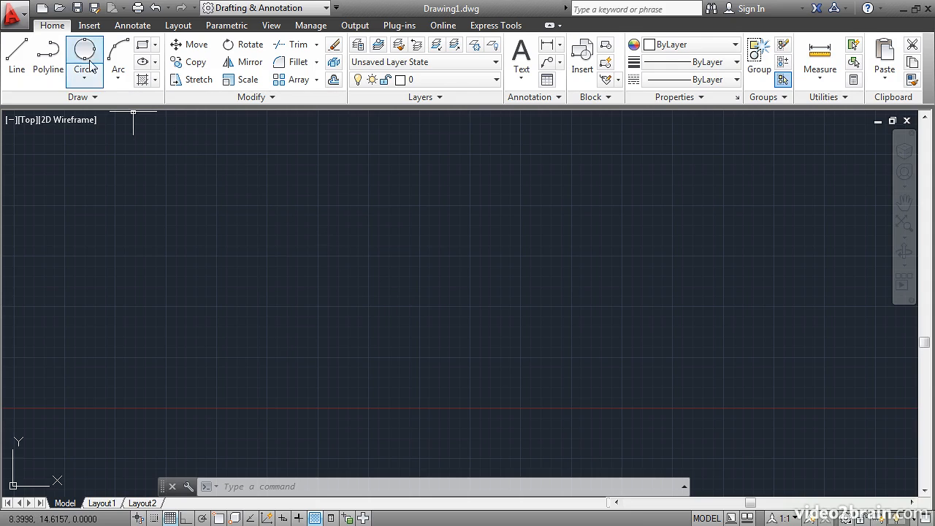
Step: Switch to AutoCAD and open the Cottage4 drawing from the Getting started folder
{"action": "left_click", "coordinate": [59, 8]}
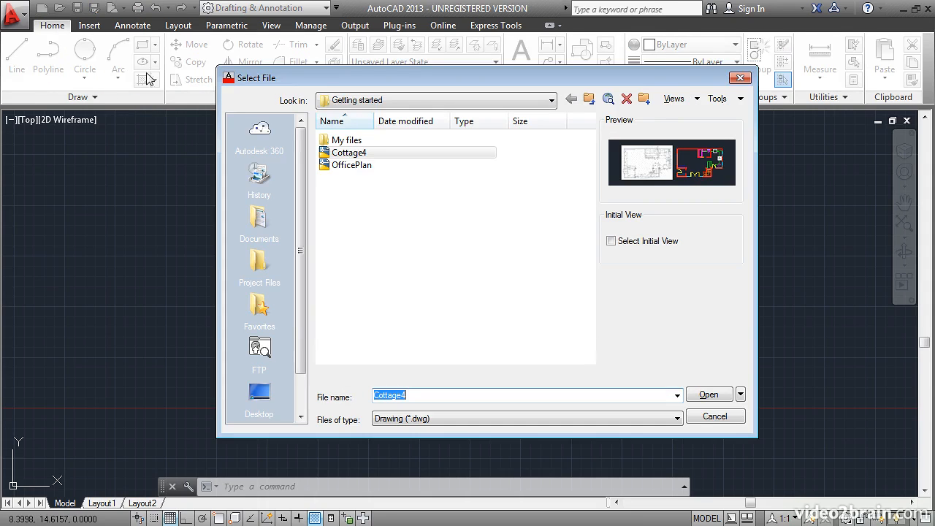
{"action": "left_click", "coordinate": [326, 152]}
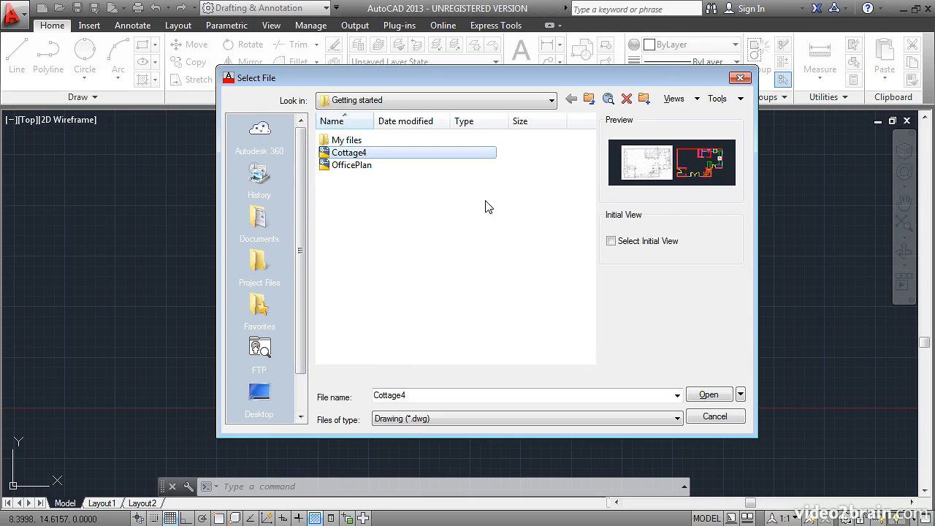
{"action": "left_click", "coordinate": [698, 395]}
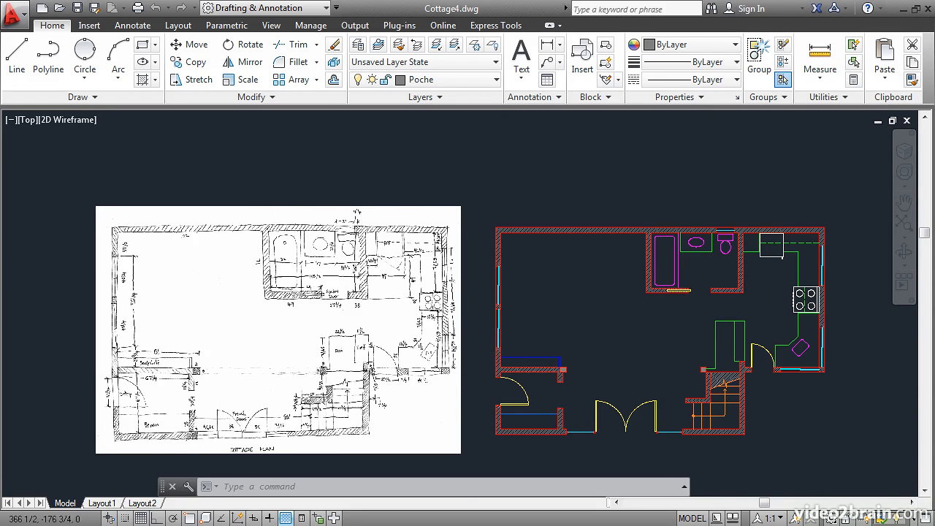
Step: Examine the scanned sketch inside the drawing up close, around the 49 dimension below the bathroom wall
{"action": "scroll", "coordinate": [486, 352], "scroll_direction": "up", "scroll_amount": 2}
{"action": "scroll", "coordinate": [217, 264], "scroll_direction": "up", "scroll_amount": 5}
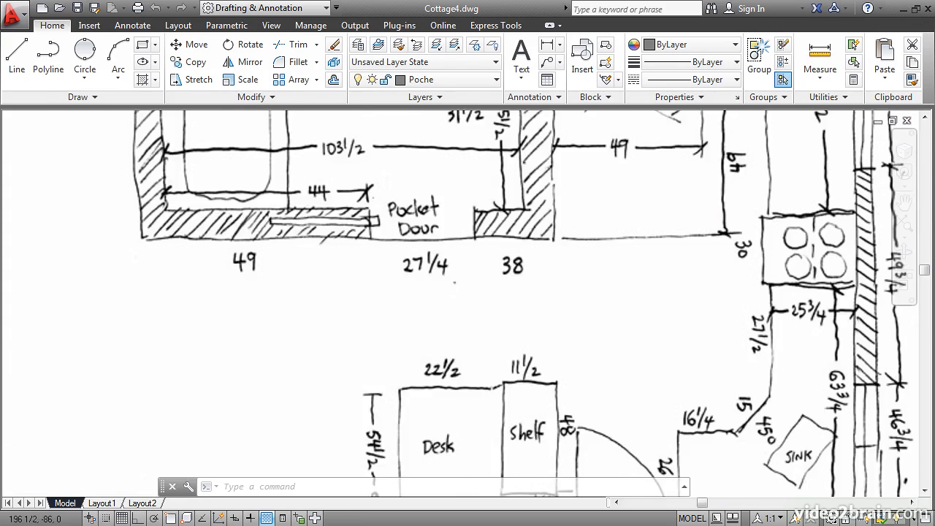
{"action": "scroll", "coordinate": [216, 265], "scroll_direction": "up", "scroll_amount": 2}
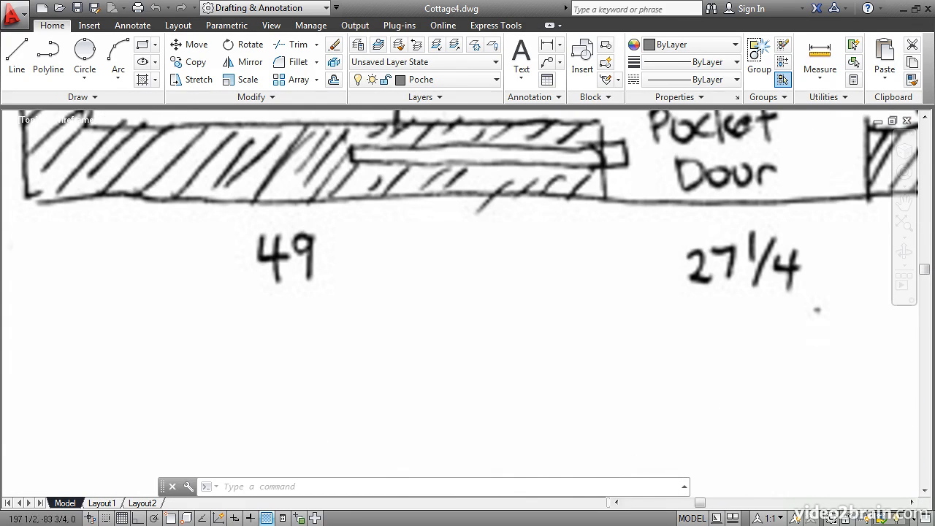
{"action": "middle_click_drag", "start_coordinate": [237, 253], "coordinate": [301, 310]}
{"action": "scroll", "coordinate": [301, 291], "scroll_direction": "up", "scroll_amount": 2}
{"action": "scroll", "coordinate": [295, 285], "scroll_direction": "up", "scroll_amount": 2}
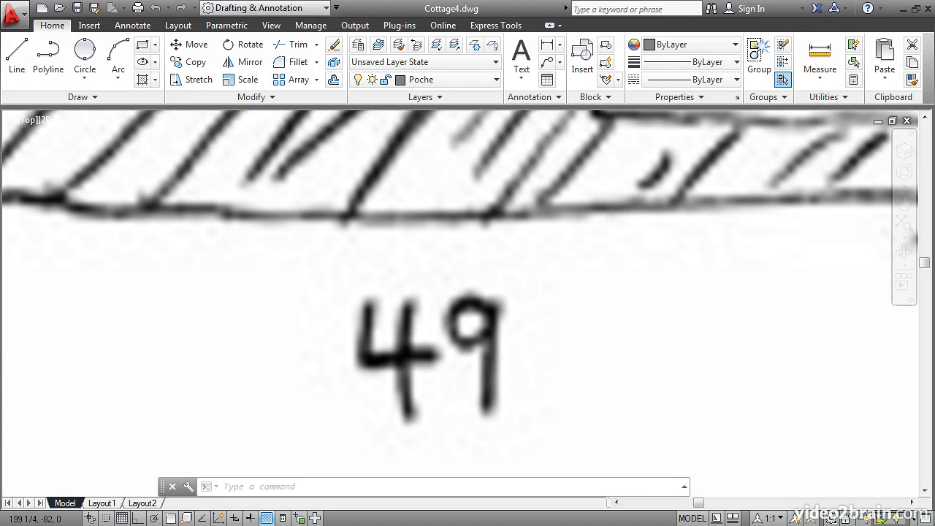
{"action": "scroll", "coordinate": [307, 285], "scroll_direction": "up", "scroll_amount": 2}
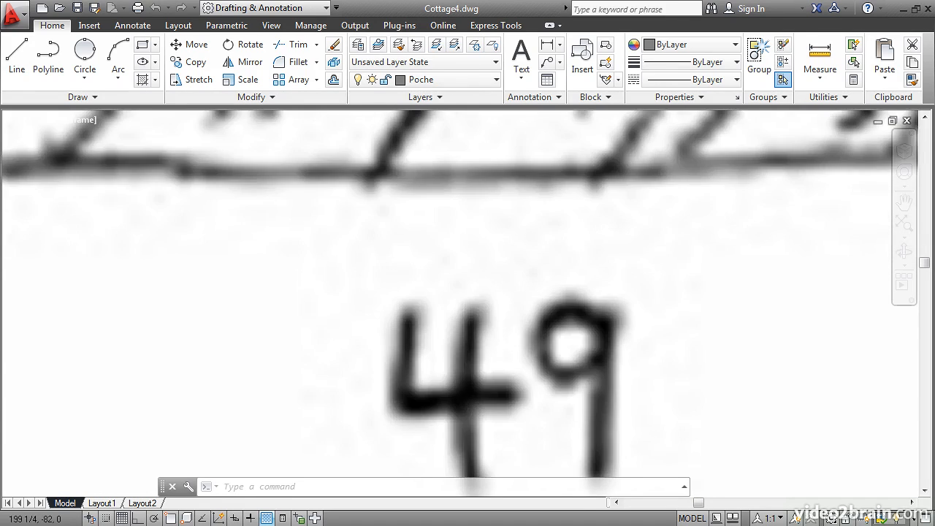
{"action": "mouse_move", "coordinate": [245, 179]}
{"action": "middle_mouse_down"}
{"action": "mouse_move", "coordinate": [261, 211]}
{"action": "mouse_move", "coordinate": [312, 262]}
{"action": "middle_mouse_up"}
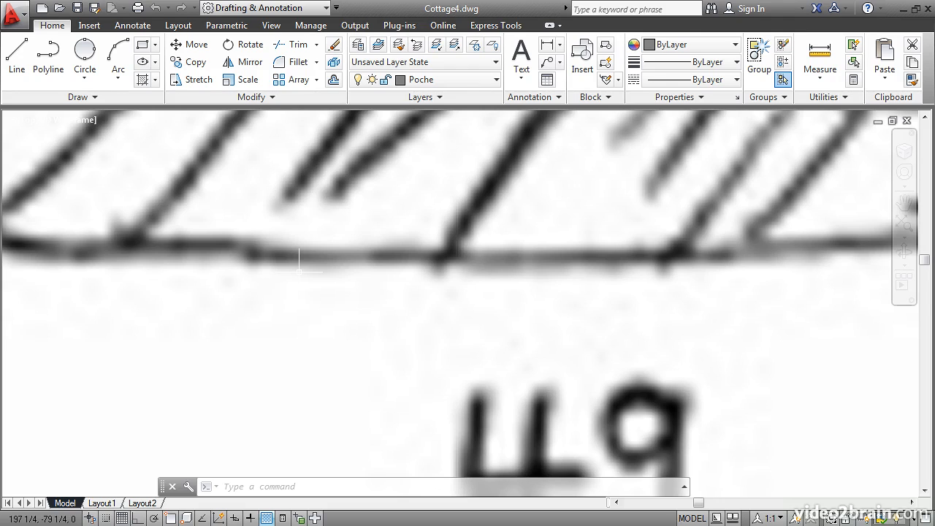
{"action": "scroll", "coordinate": [299, 269], "scroll_direction": "down", "scroll_amount": 5}
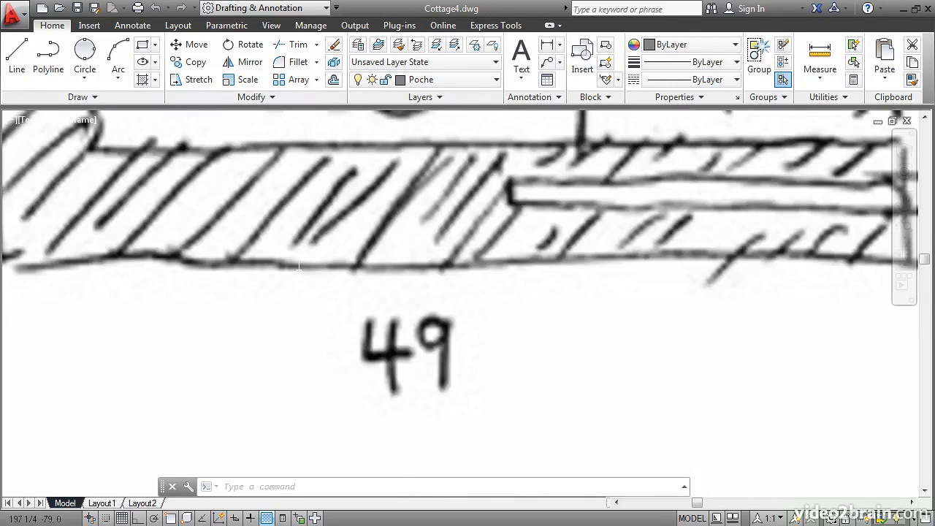
{"action": "scroll", "coordinate": [298, 270], "scroll_direction": "down", "scroll_amount": 3}
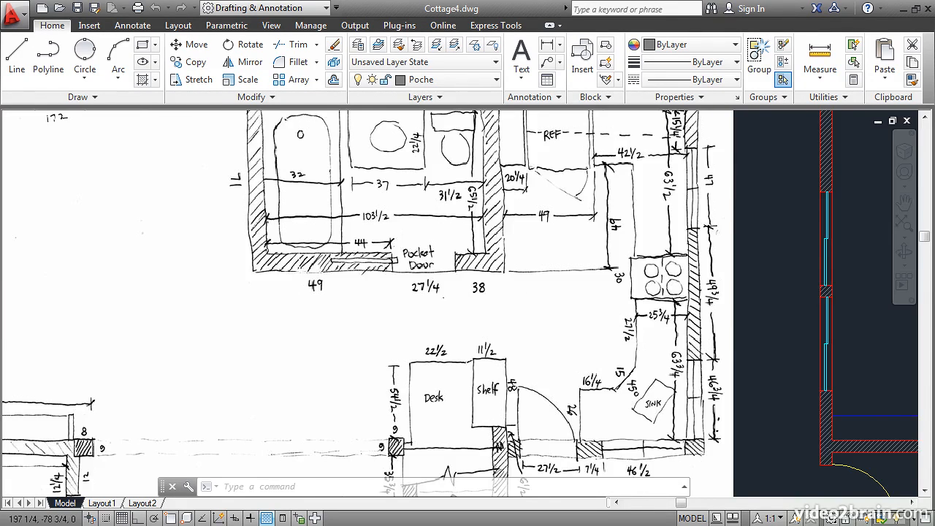
{"action": "scroll", "coordinate": [300, 272], "scroll_direction": "down", "scroll_amount": 2}
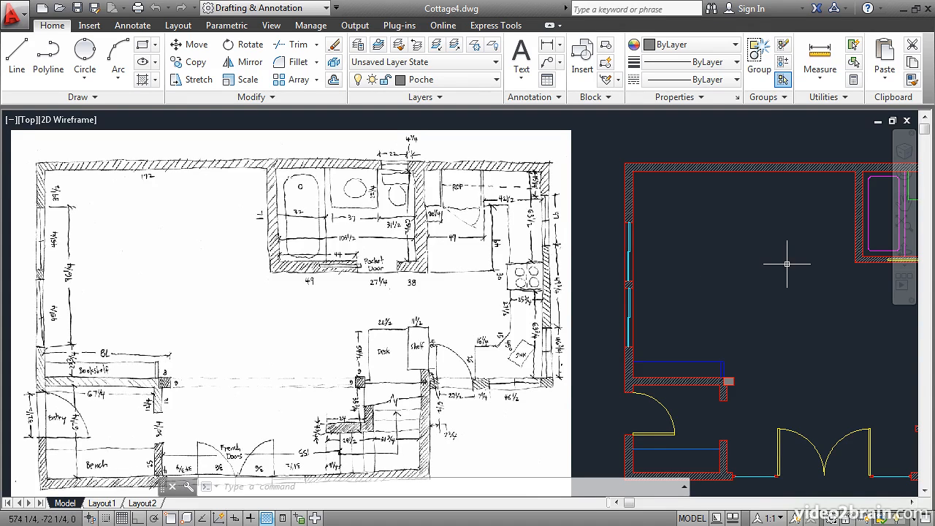
Step: Examine the matching bathroom wall corner in the vector floor plan up close, next to the pocket door
{"action": "mouse_move", "coordinate": [787, 264]}
{"action": "middle_mouse_down"}
{"action": "mouse_move", "coordinate": [555, 260]}
{"action": "mouse_move", "coordinate": [482, 244]}
{"action": "middle_mouse_up"}
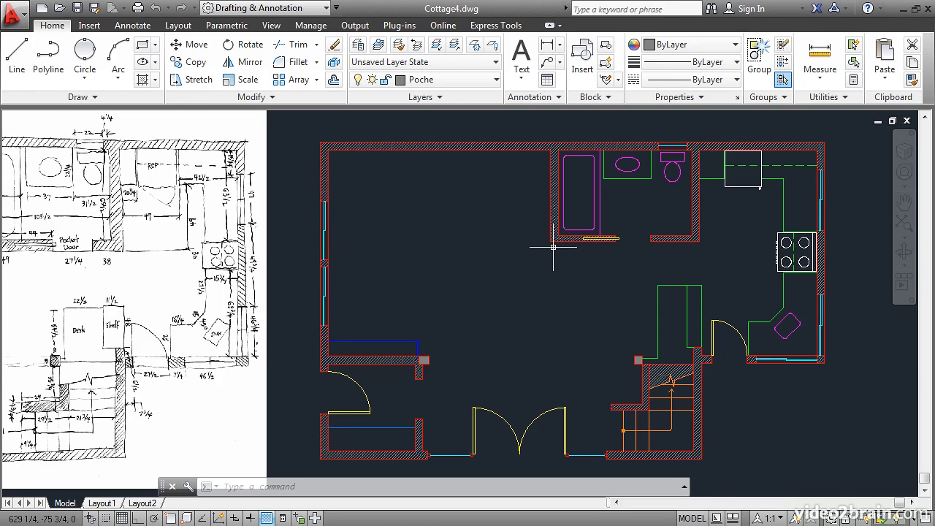
{"action": "scroll", "coordinate": [553, 246], "scroll_direction": "up", "scroll_amount": 2}
{"action": "scroll", "coordinate": [553, 246], "scroll_direction": "up", "scroll_amount": 4}
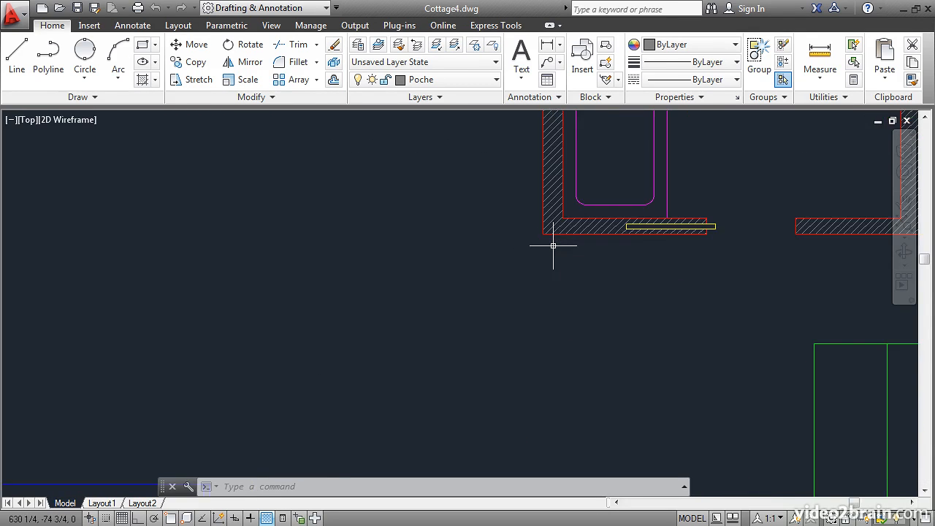
{"action": "mouse_move", "coordinate": [553, 246]}
{"action": "middle_mouse_down"}
{"action": "mouse_move", "coordinate": [557, 239]}
{"action": "mouse_move", "coordinate": [480, 299]}
{"action": "middle_mouse_up"}
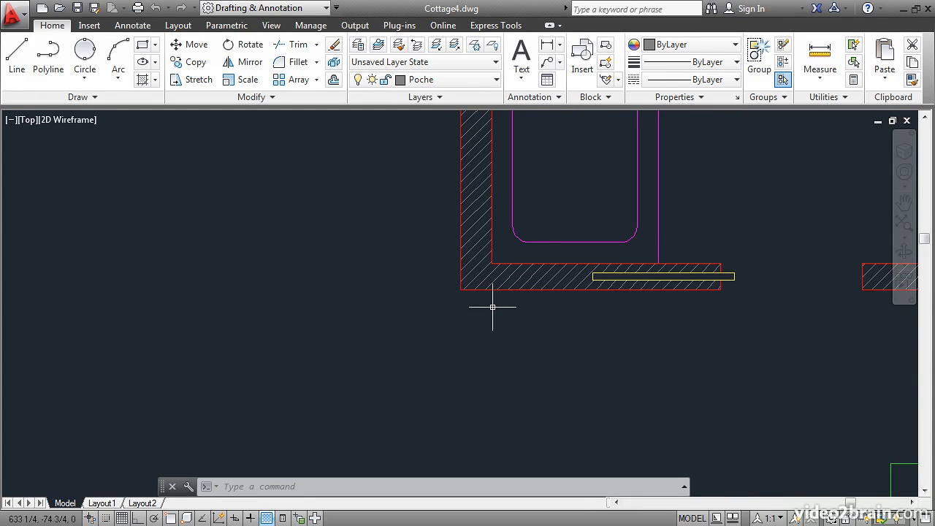
{"action": "scroll", "coordinate": [496, 310], "scroll_direction": "up", "scroll_amount": 2}
{"action": "scroll", "coordinate": [496, 310], "scroll_direction": "up", "scroll_amount": 2}
{"action": "mouse_move", "coordinate": [496, 296]}
{"action": "middle_mouse_down"}
{"action": "mouse_move", "coordinate": [439, 328]}
{"action": "mouse_move", "coordinate": [406, 362]}
{"action": "middle_mouse_up"}
{"action": "scroll", "coordinate": [299, 336], "scroll_direction": "up", "scroll_amount": 3}
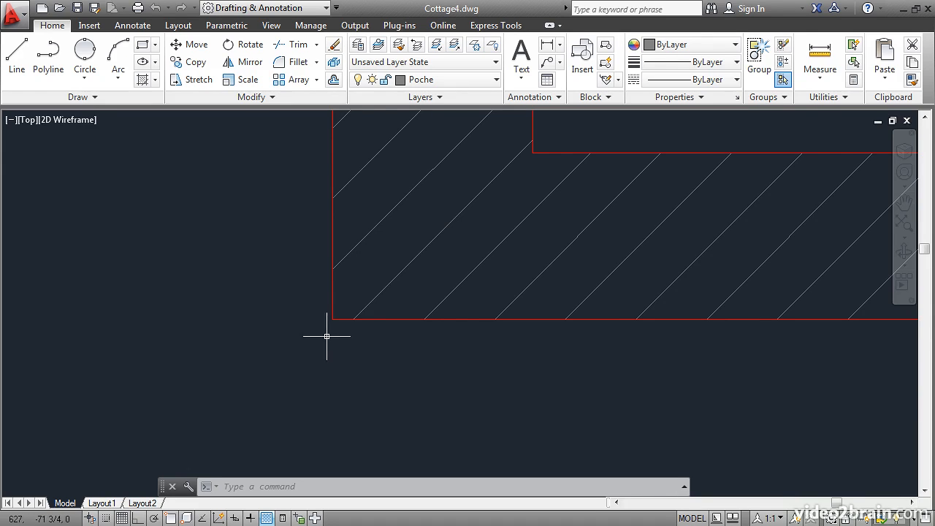
Step: Inspect the geometry properties of the bathroom wall's lower outer line, and return to the full drawing extents with the properties closed
{"action": "left_click", "coordinate": [380, 319]}
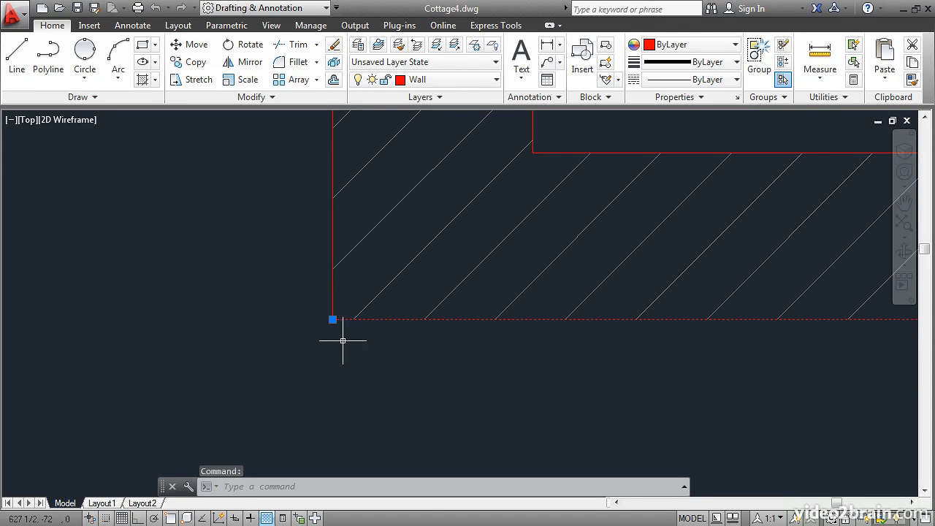
{"action": "right_click", "coordinate": [260, 290]}
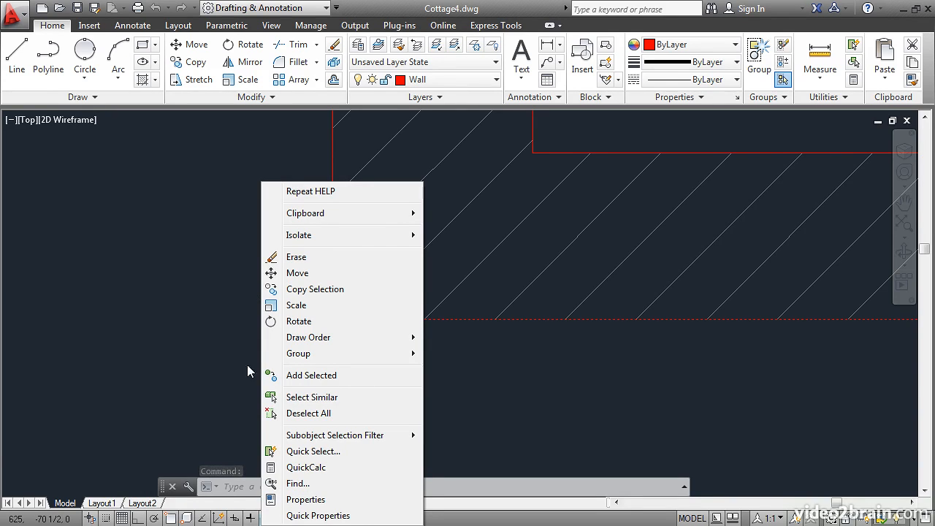
{"action": "left_click", "coordinate": [272, 500]}
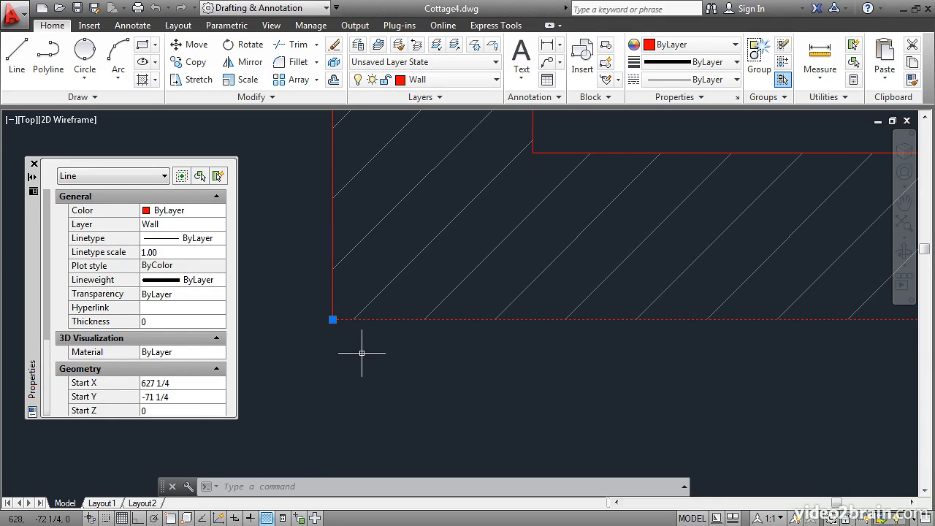
{"action": "scroll", "coordinate": [45, 310], "scroll_direction": "down", "scroll_amount": 4}
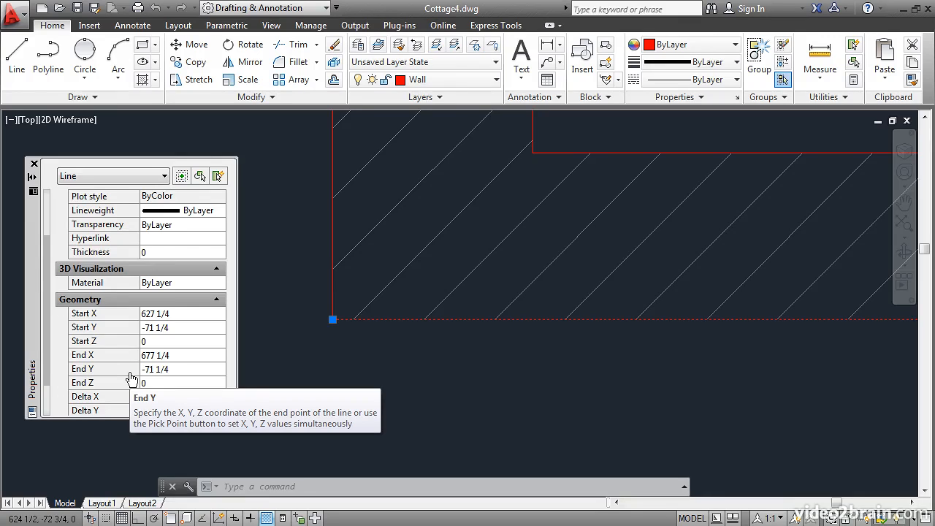
{"action": "middle_click", "coordinate": [280, 335]}
{"action": "middle_click", "coordinate": [280, 335]}
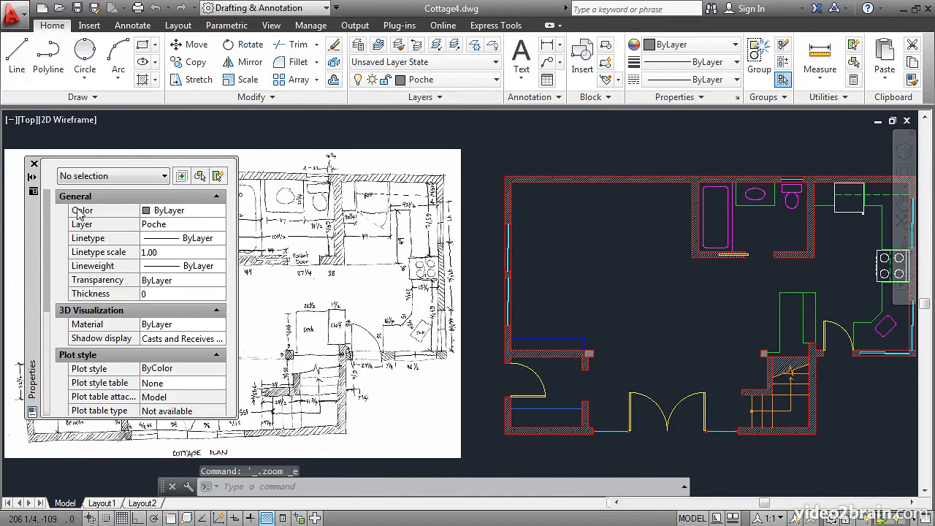
{"action": "left_click", "coordinate": [34, 165]}
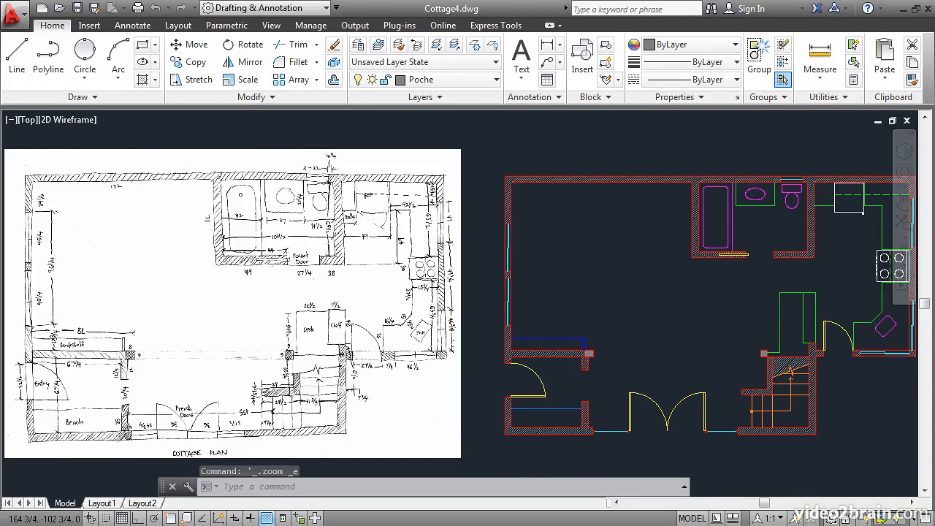